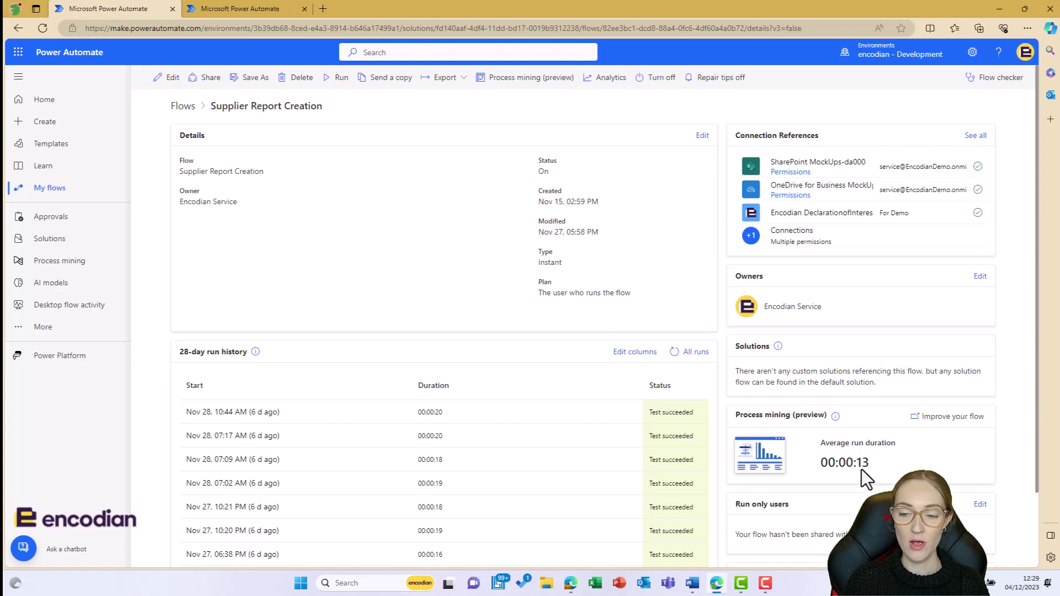
# Open the process mining analysis for the Supplier Report Creation flow from its details page
pyautogui.click(939, 417)
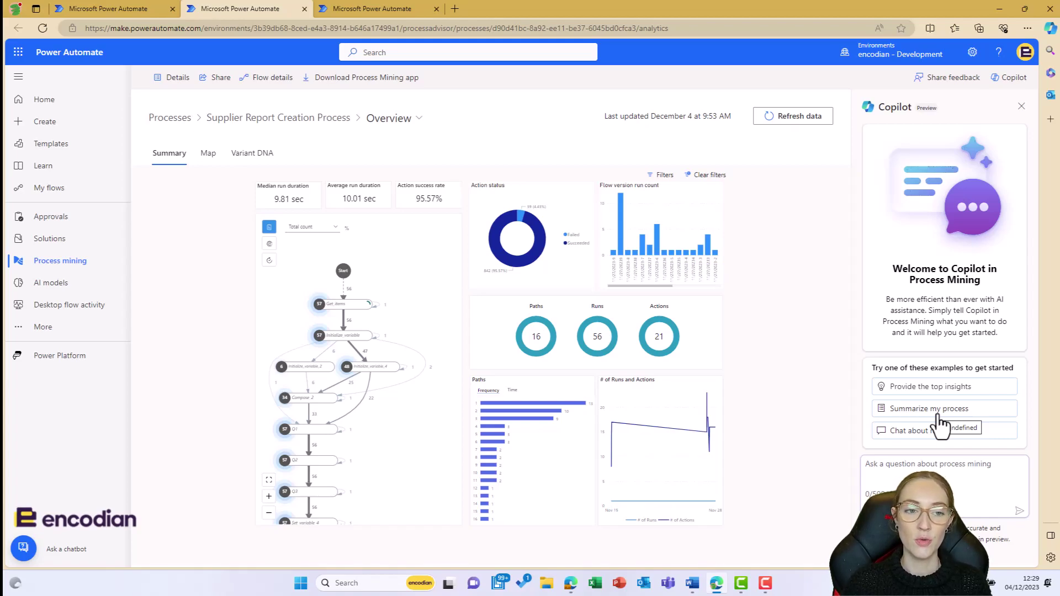
pyautogui.moveTo(293, 207)
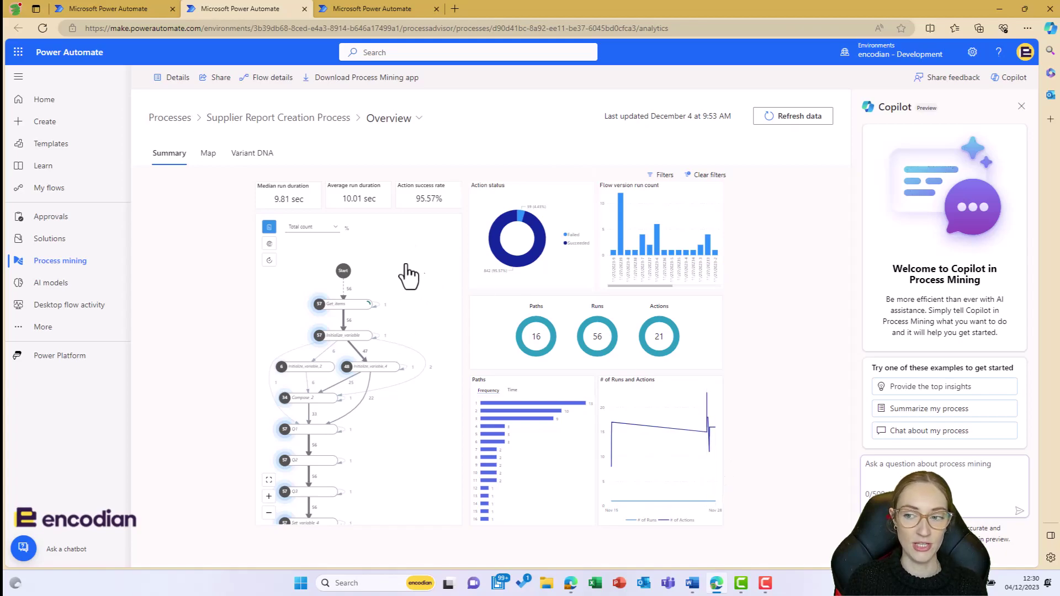
# Open the process map and inspect its frequency, performance and rework metrics
pyautogui.click(215, 164)
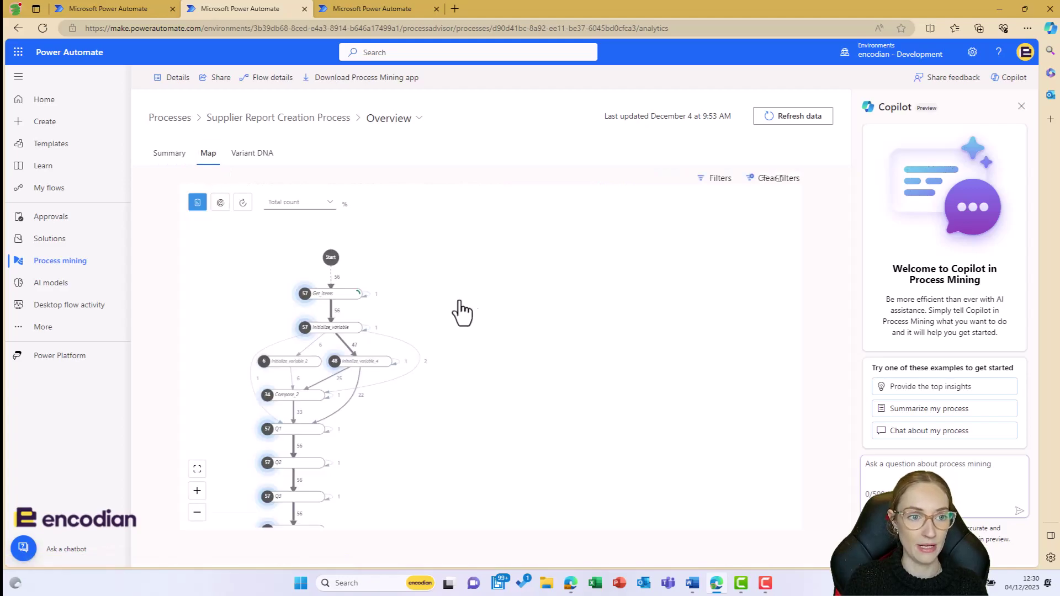
pyautogui.click(202, 492)
pyautogui.moveTo(507, 300); pyautogui.dragTo(599, 356)
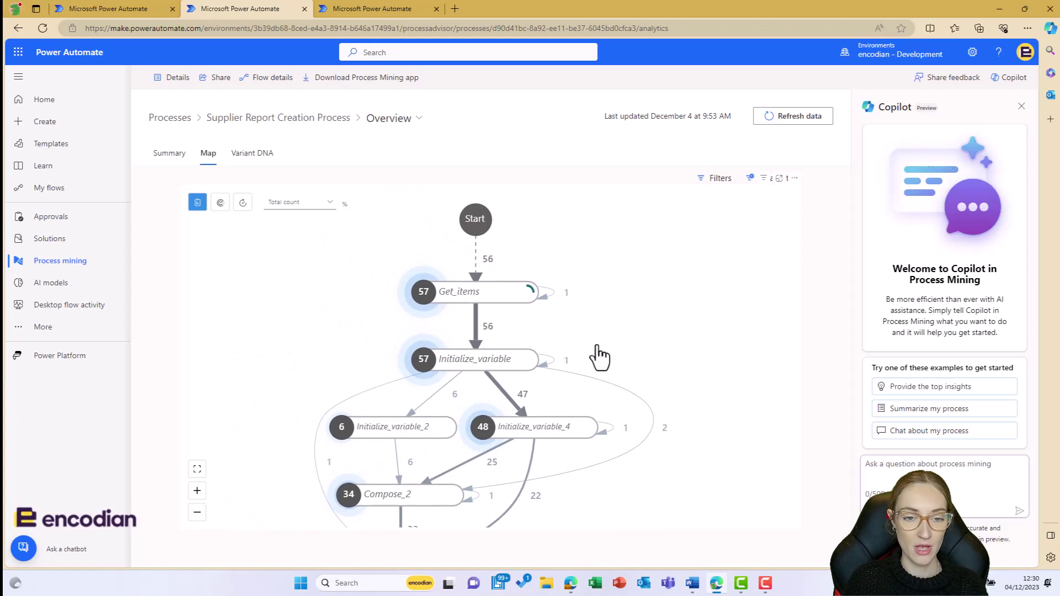
pyautogui.click(192, 512)
pyautogui.scroll(-3, 406, 396)
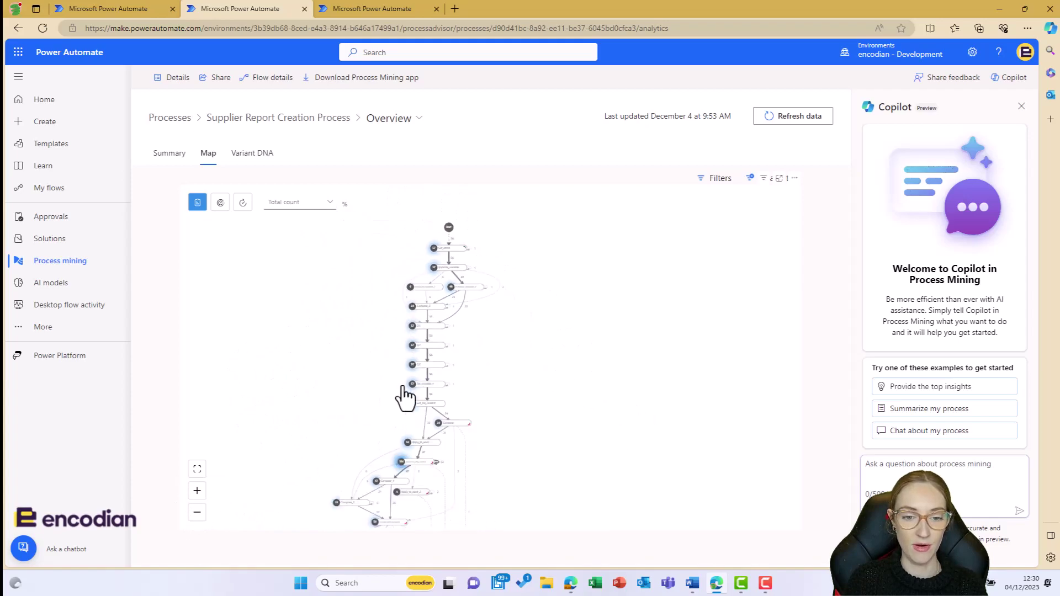
pyautogui.scroll(3, 365, 437)
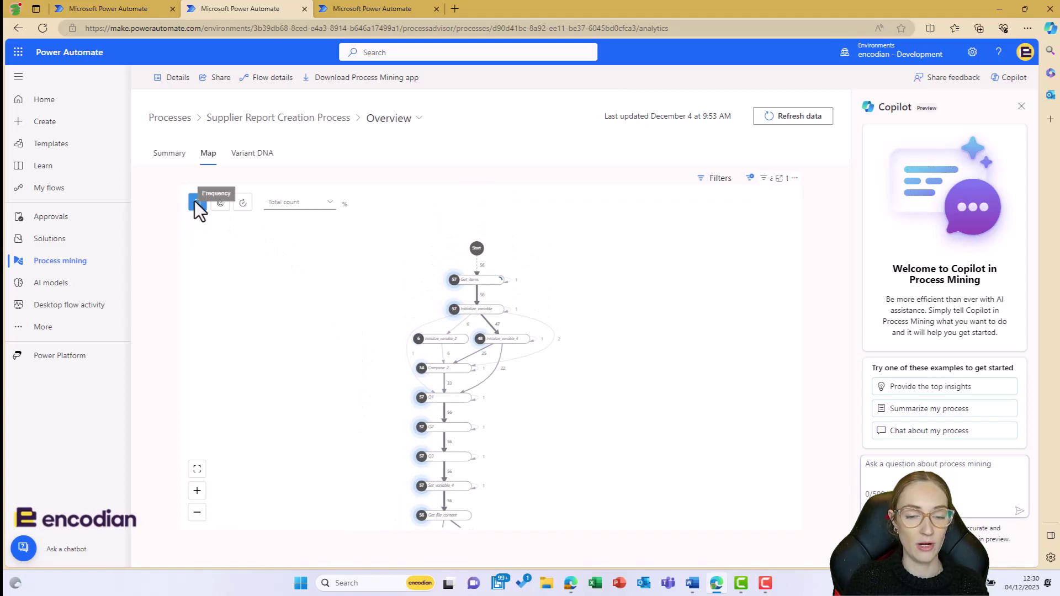
pyautogui.click(217, 208)
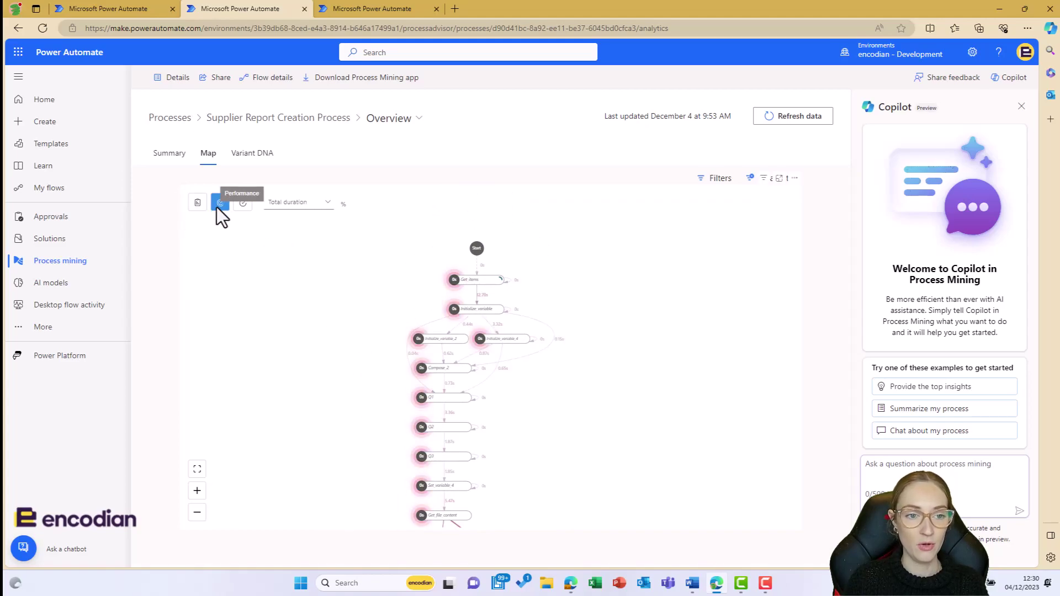
pyautogui.click(243, 204)
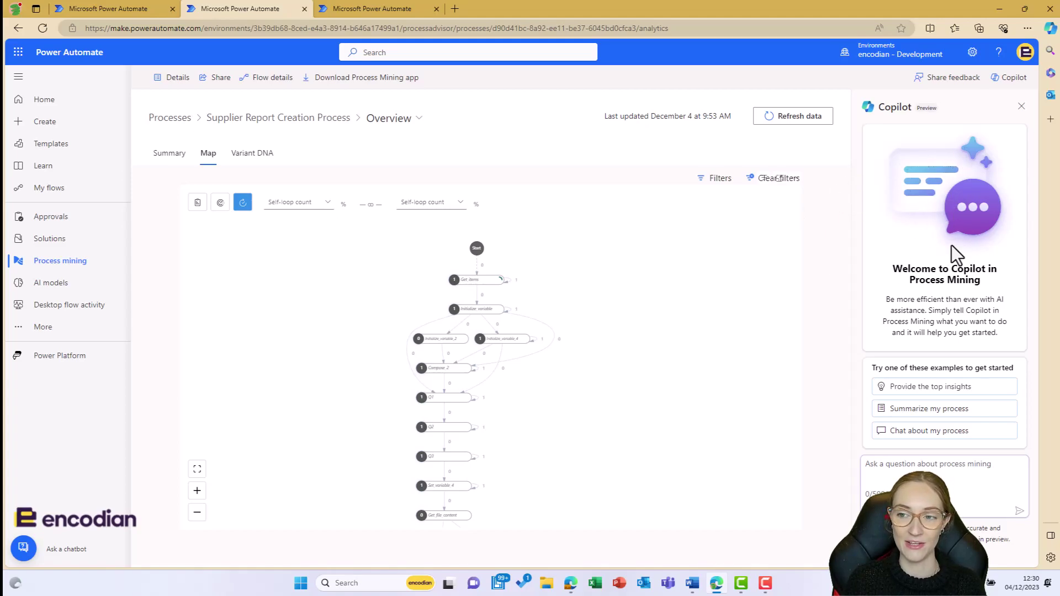
# Ask Copilot "what is rework" and read its definition
pyautogui.click(987, 484)
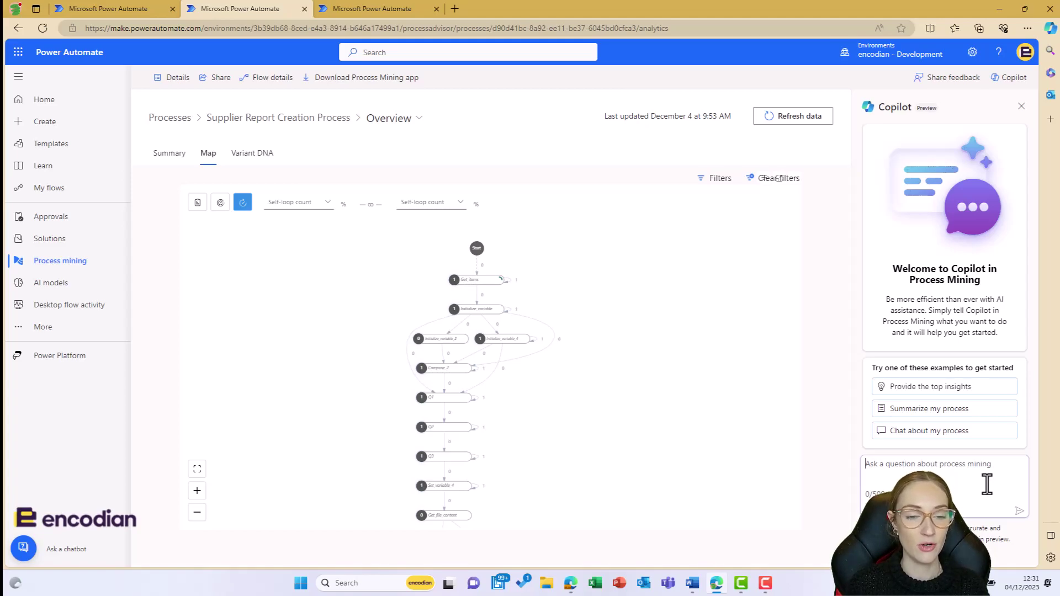
pyautogui.click(986, 484)
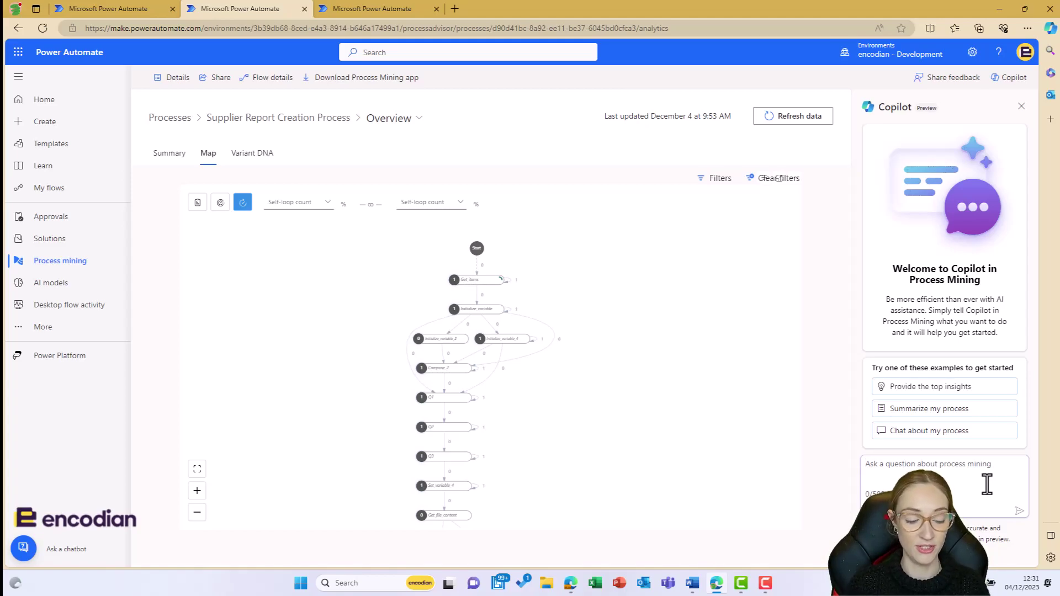
pyautogui.write('re')
pyautogui.press('BackSpace')
pyautogui.press('BackSpace')
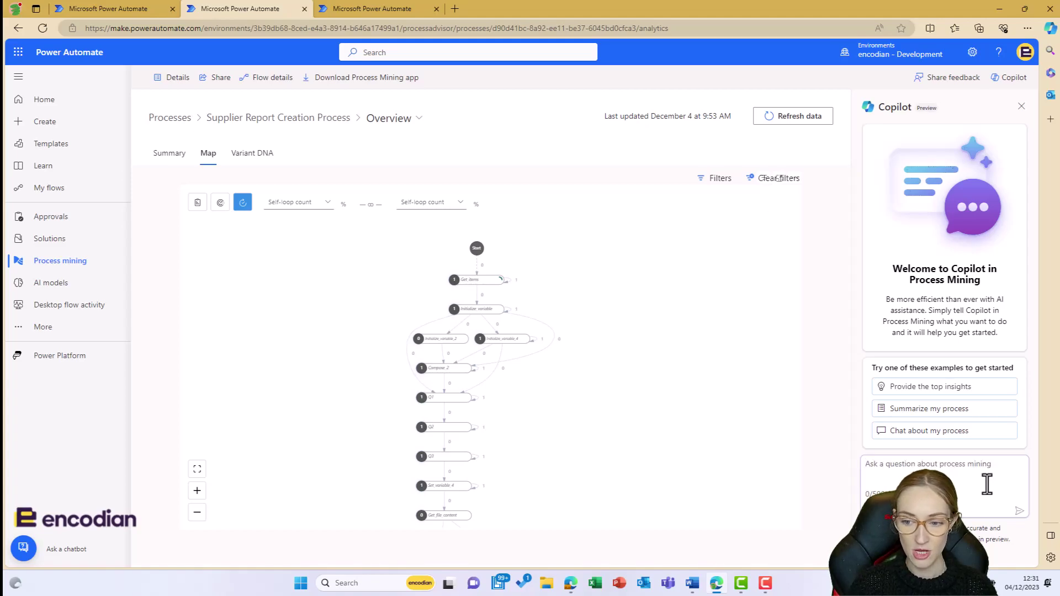
pyautogui.write('what is rework')
pyautogui.press('Return')
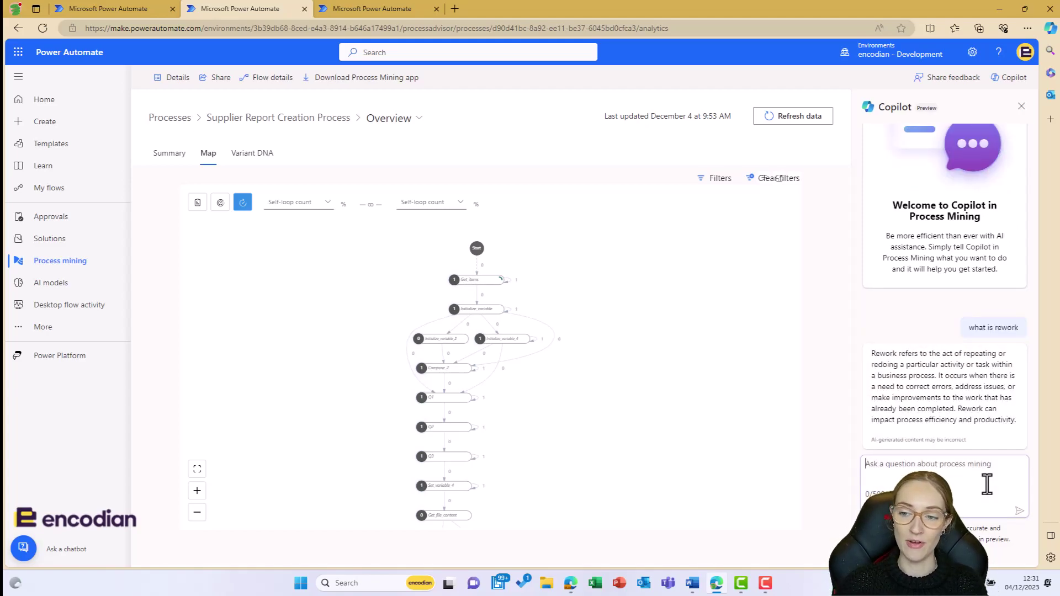
pyautogui.moveTo(875, 356); pyautogui.dragTo(1021, 422)
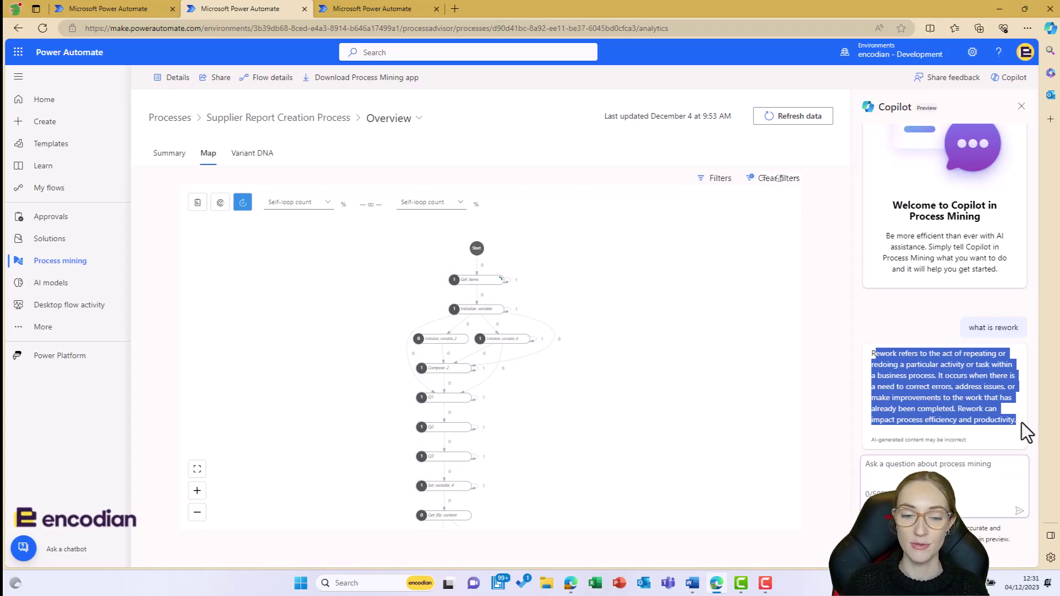
pyautogui.click(1016, 477)
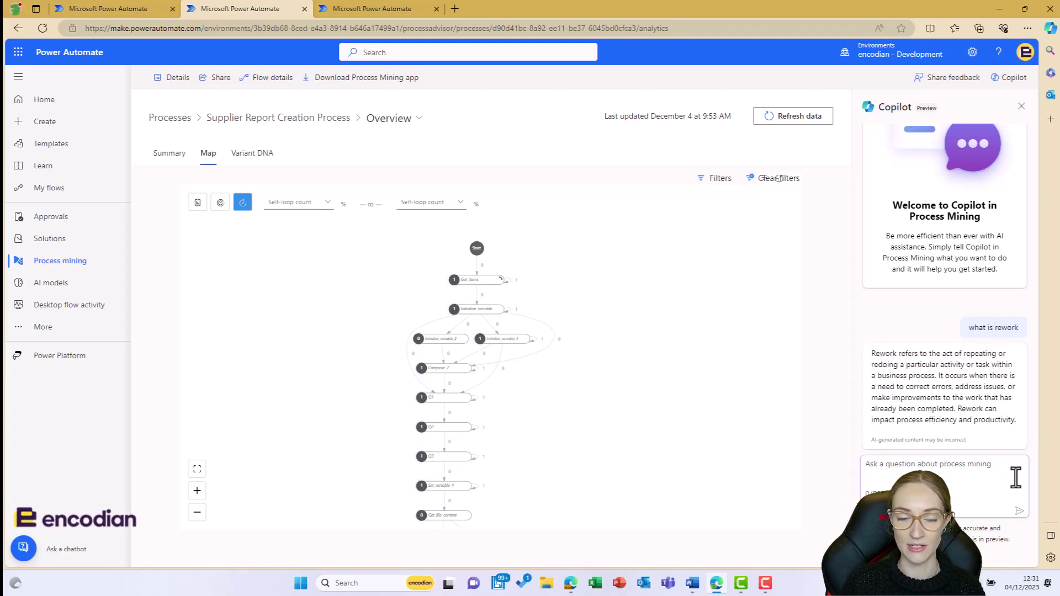
# Show the performance metrics on the process map and examine the total durations between actions down to the End node
pyautogui.click(220, 203)
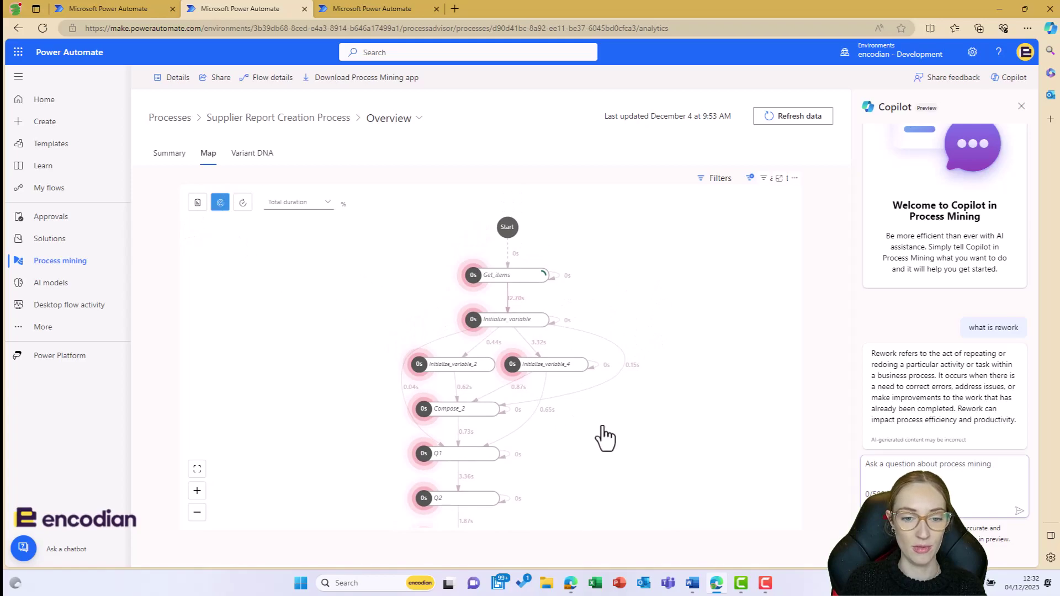
pyautogui.scroll(-5, 608, 340)
pyautogui.scroll(-3, 620, 316)
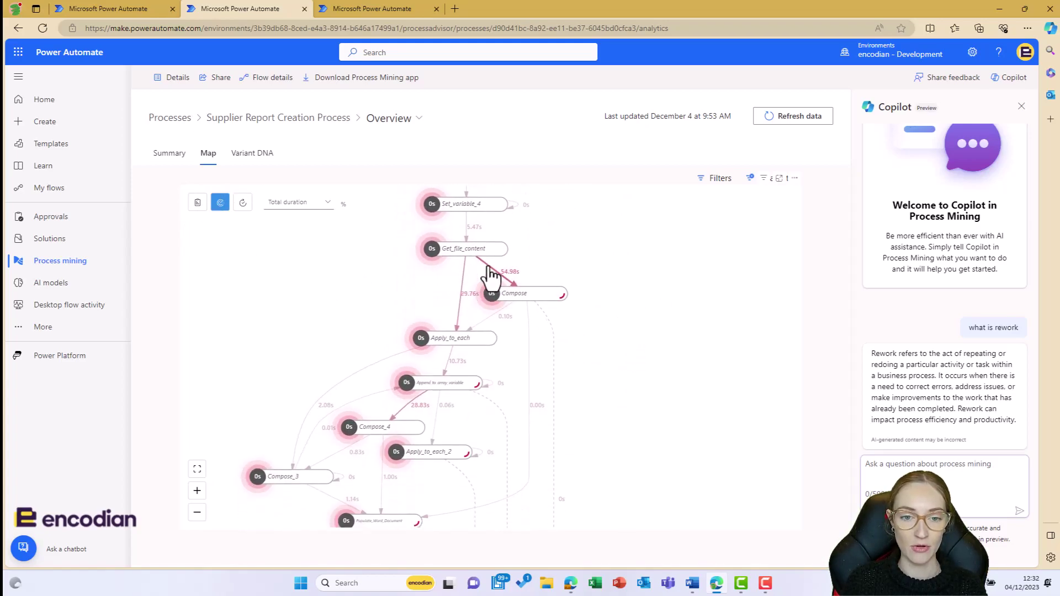
pyautogui.scroll(-2, 648, 316)
pyautogui.moveTo(591, 412); pyautogui.dragTo(707, 320)
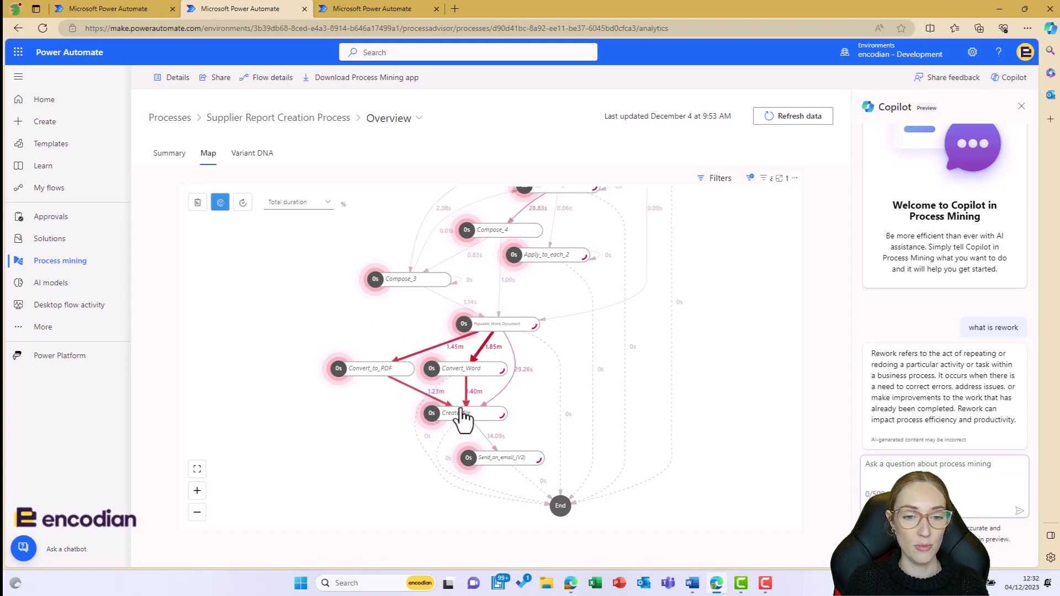
pyautogui.moveTo(516, 323)
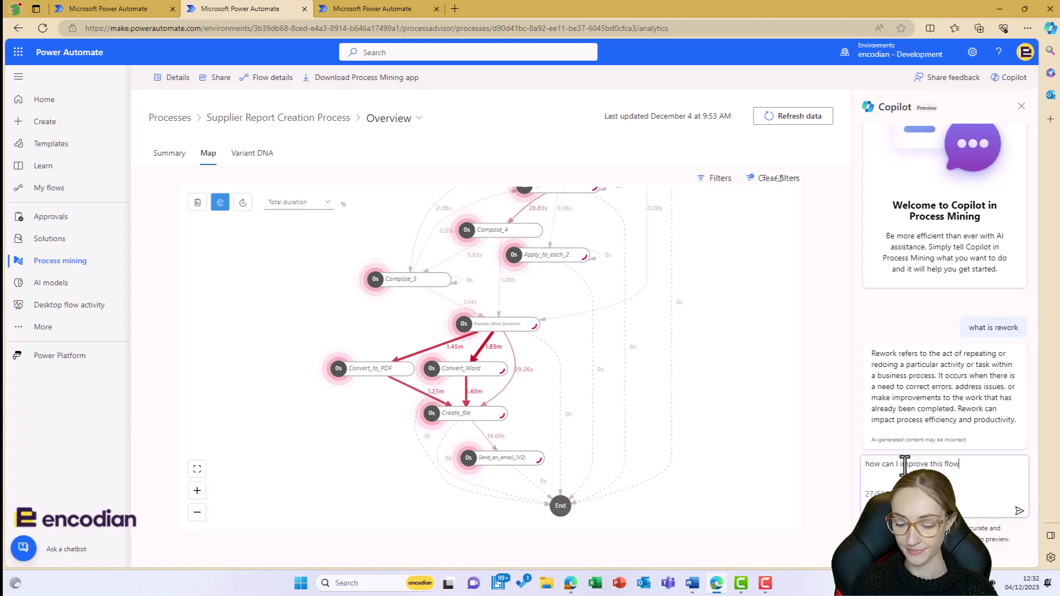
# Ask Copilot "how can I improve this flow" and read through the suggested improvement steps
pyautogui.press('Return')
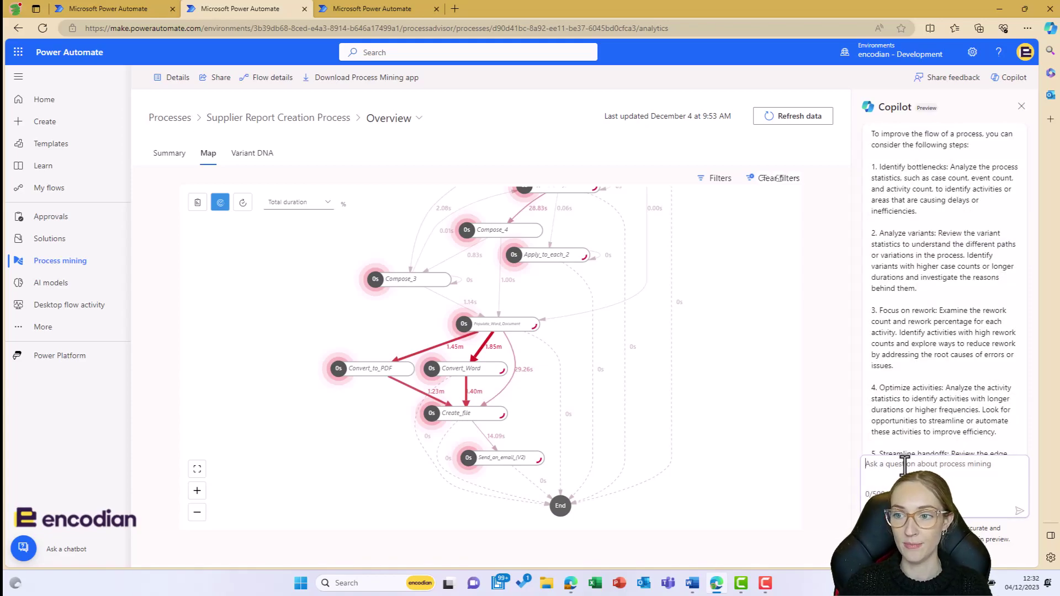
pyautogui.scroll(-5, 931, 403)
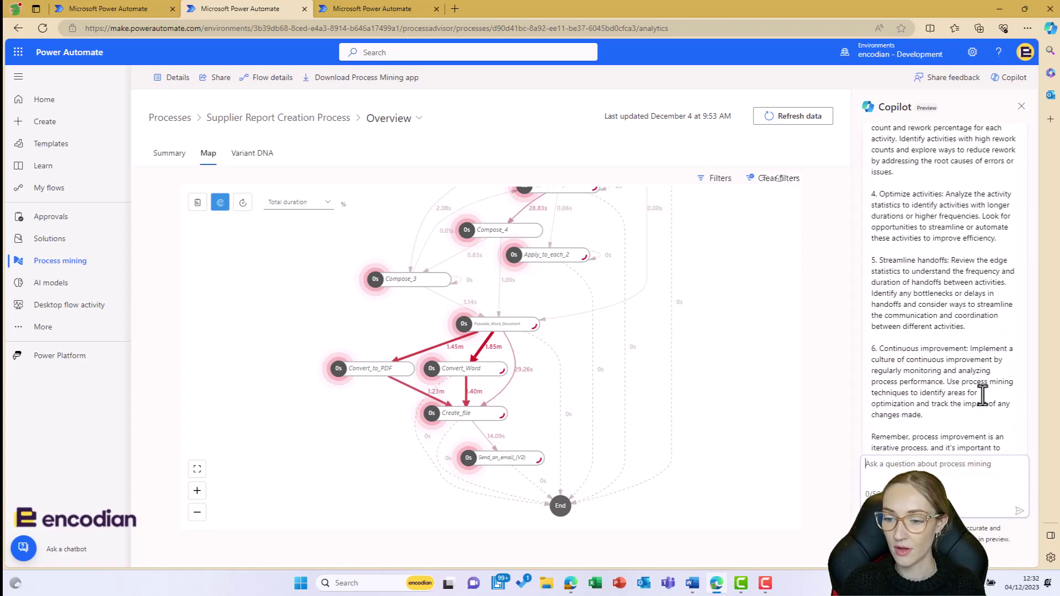
pyautogui.scroll(10, 989, 397)
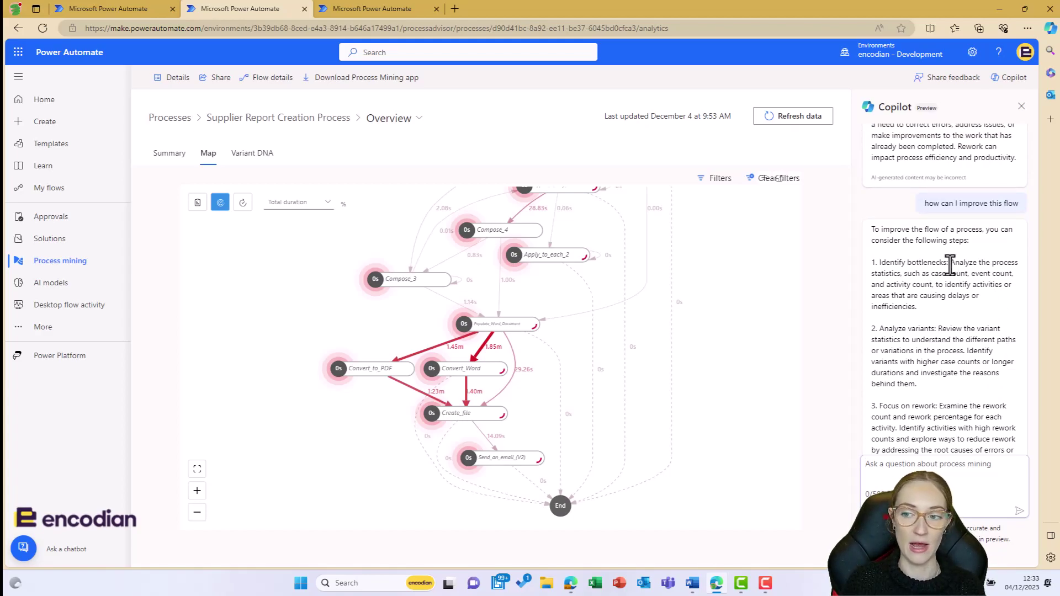
pyautogui.doubleClick(921, 263)
pyautogui.moveTo(899, 328); pyautogui.dragTo(924, 327)
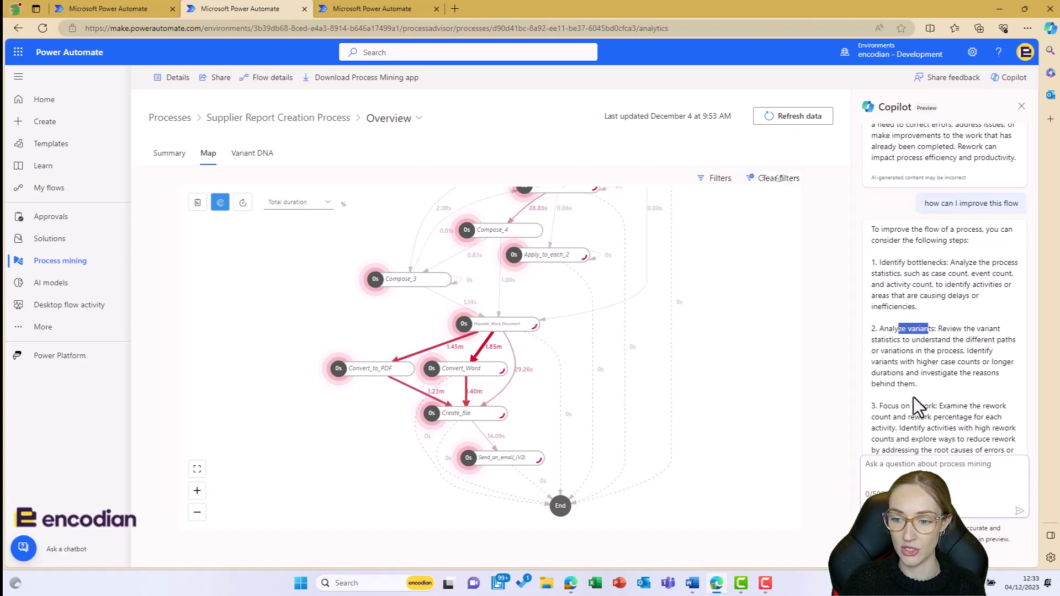
pyautogui.moveTo(896, 406); pyautogui.dragTo(937, 403)
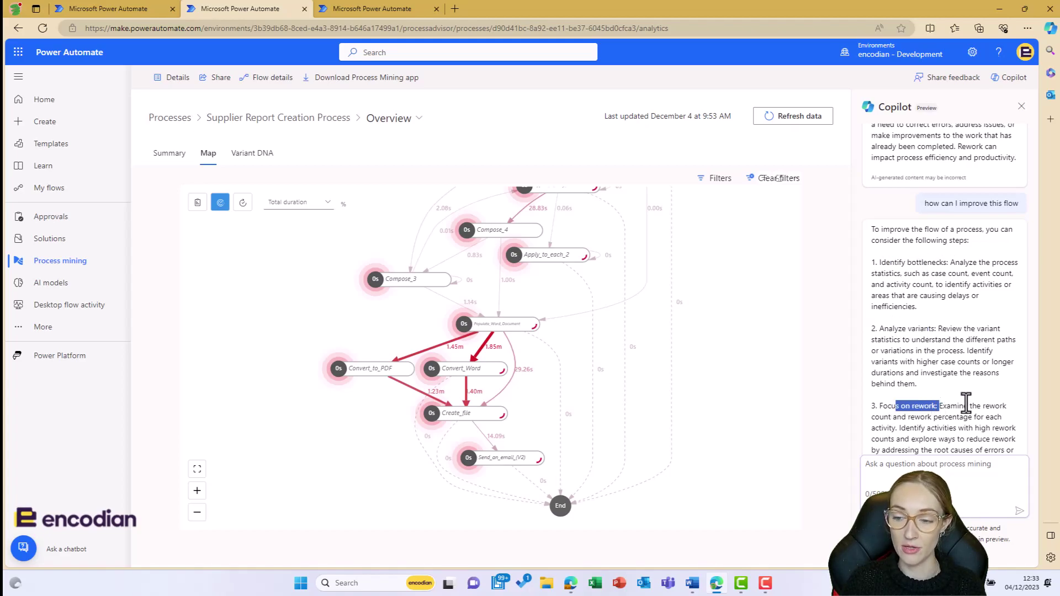
pyautogui.click(963, 404)
pyautogui.scroll(-3, 955, 391)
pyautogui.scroll(-2, 955, 392)
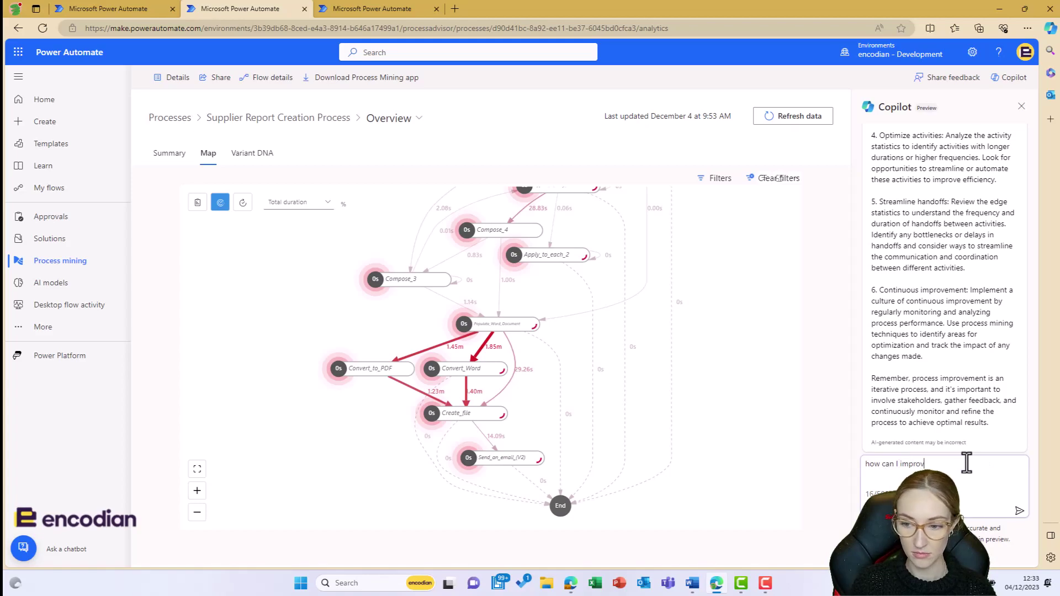
# Ask Copilot again how to improve the flow and review its suggestions on rework and specific activities
pyautogui.press('Return')
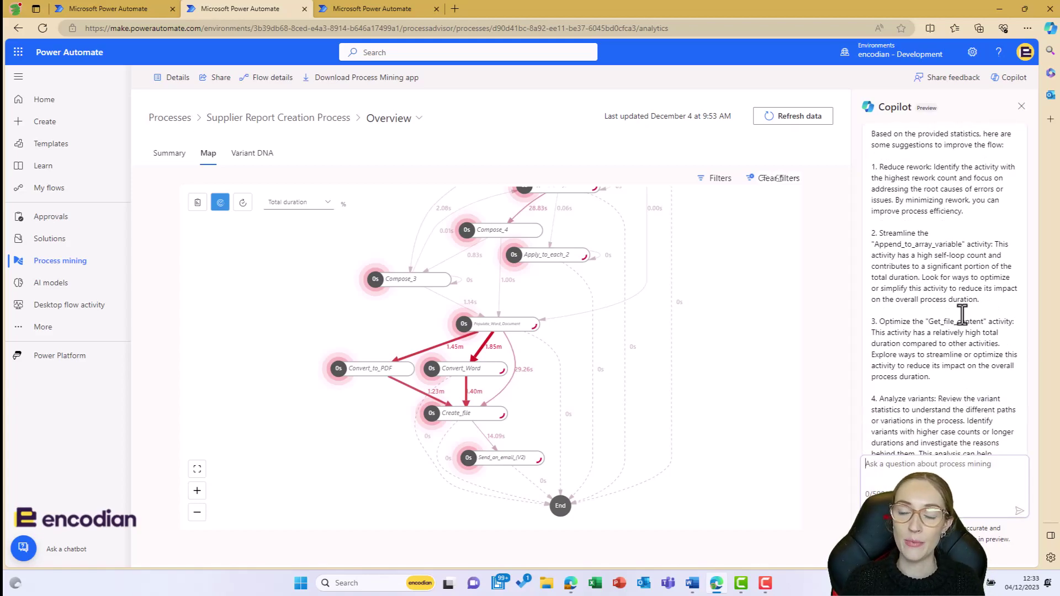
pyautogui.moveTo(963, 212); pyautogui.dragTo(880, 168)
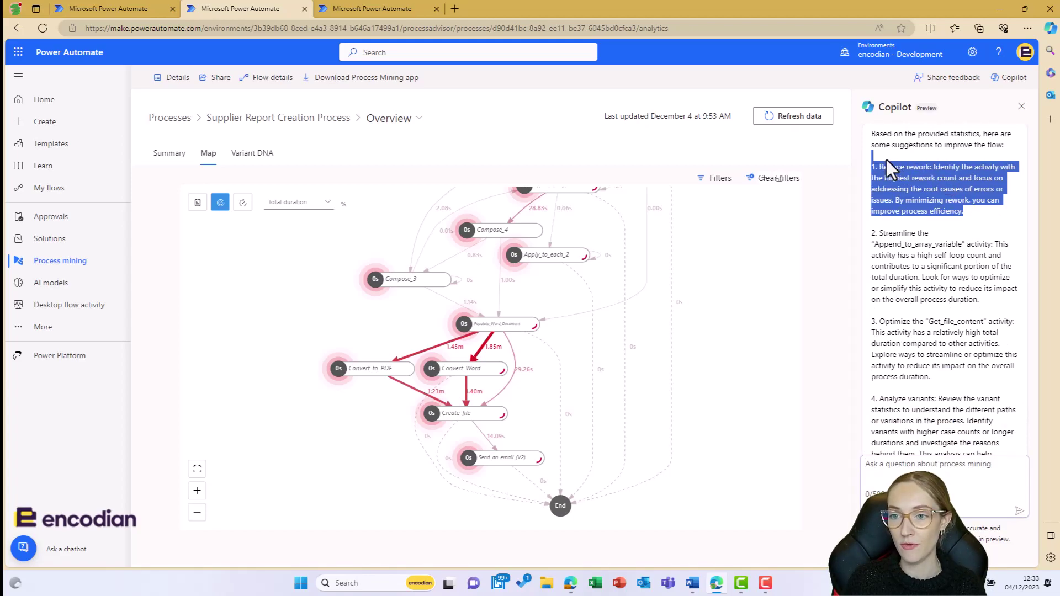
pyautogui.click(984, 269)
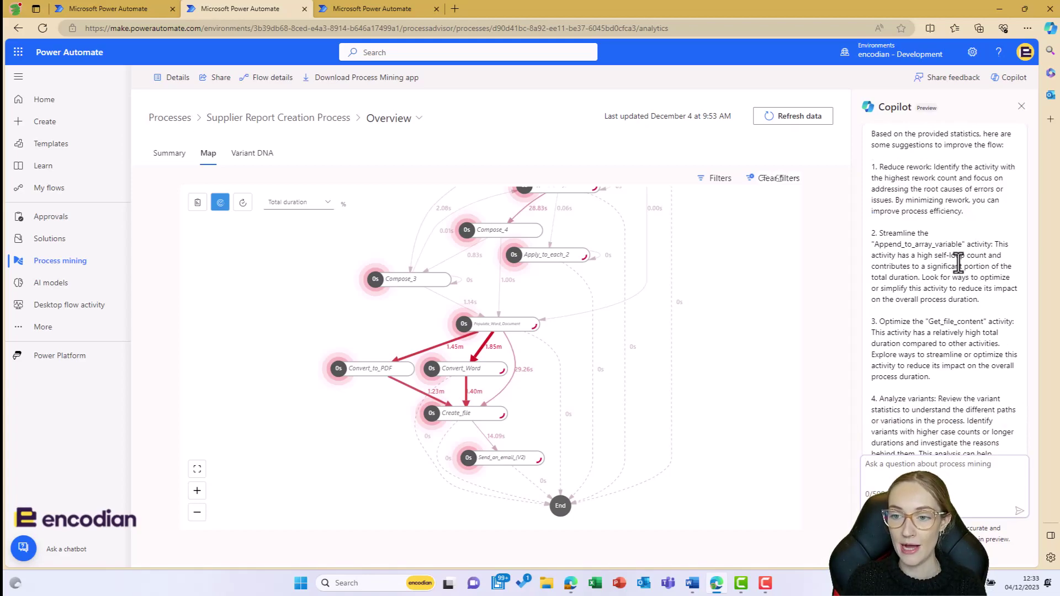
pyautogui.moveTo(875, 244); pyautogui.dragTo(963, 246)
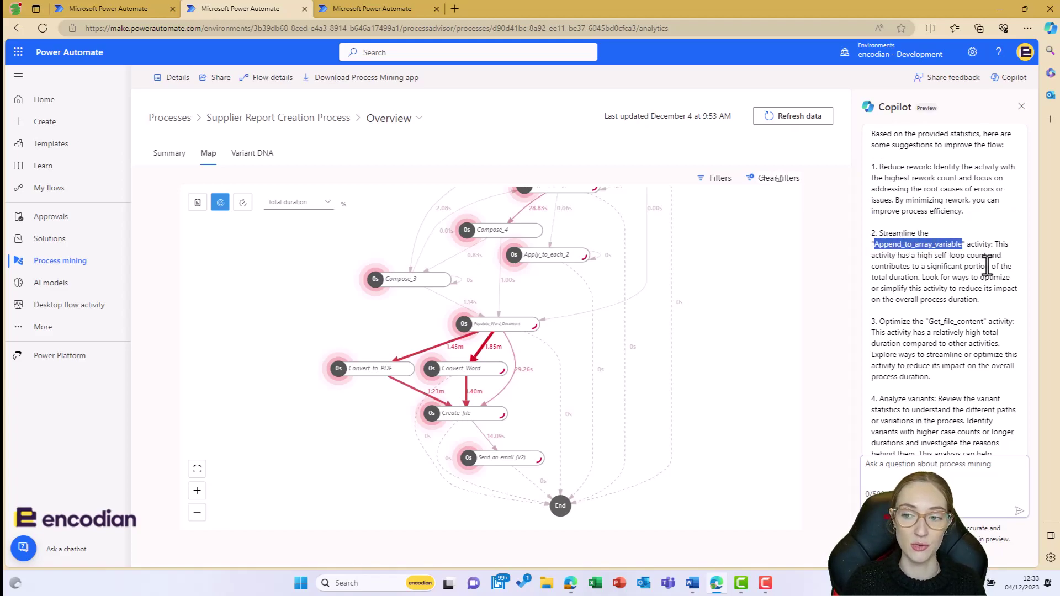
pyautogui.moveTo(1005, 301); pyautogui.dragTo(974, 248)
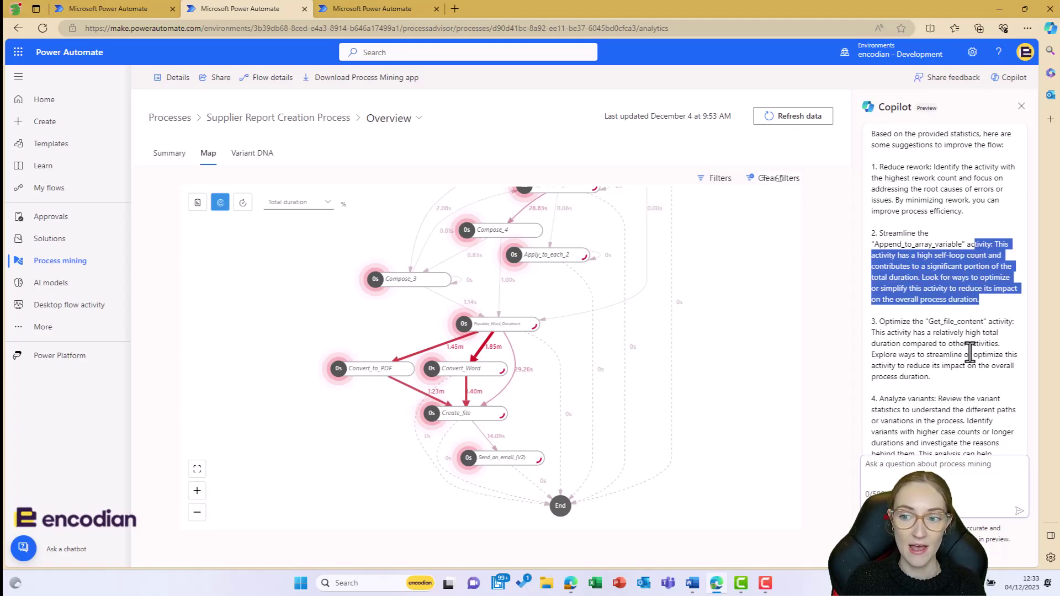
pyautogui.moveTo(965, 379); pyautogui.dragTo(925, 320)
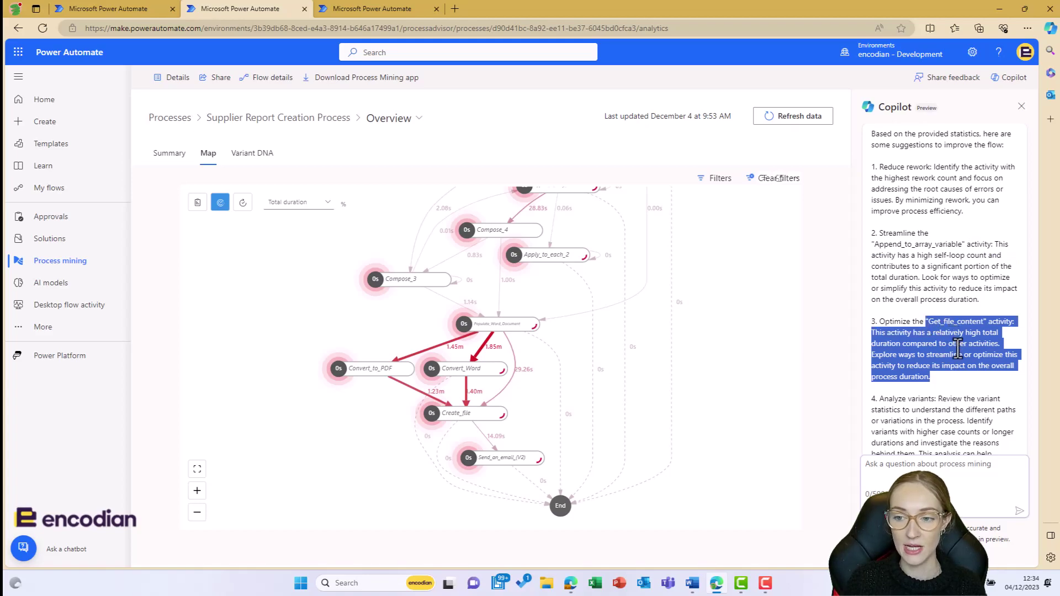
pyautogui.click(967, 377)
pyautogui.scroll(-3, 963, 370)
pyautogui.scroll(-1, 960, 364)
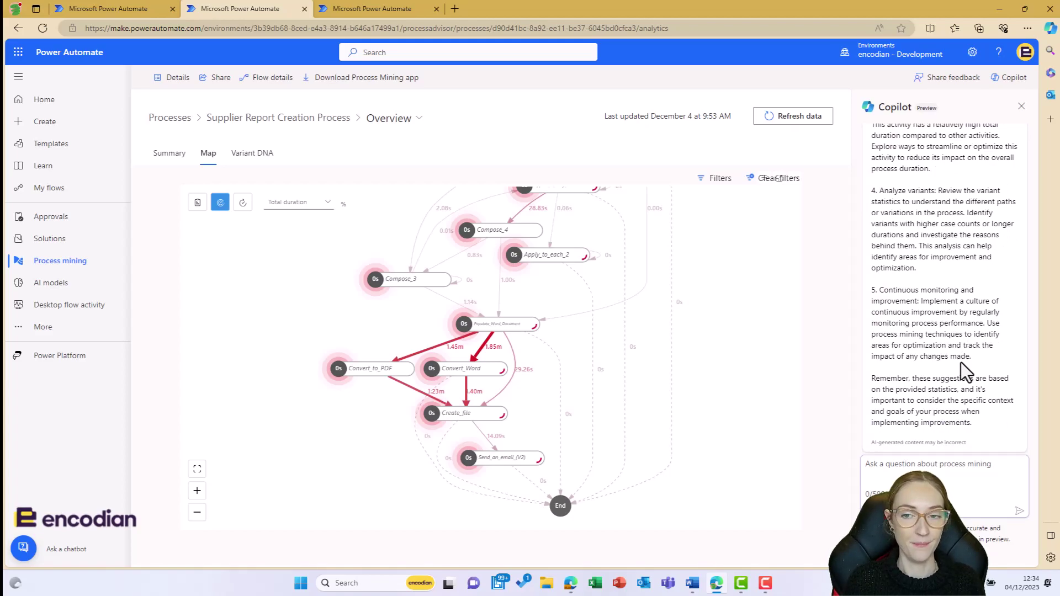
# Open the Variant DNA view and examine the action sequences of all listed variants
pyautogui.click(256, 154)
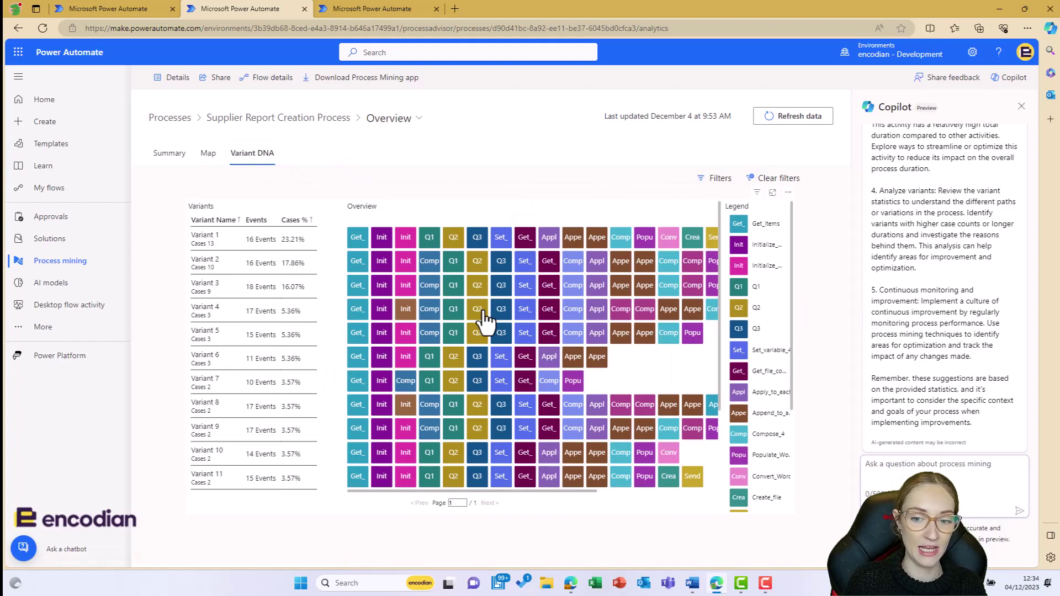
pyautogui.scroll(-2, 491, 331)
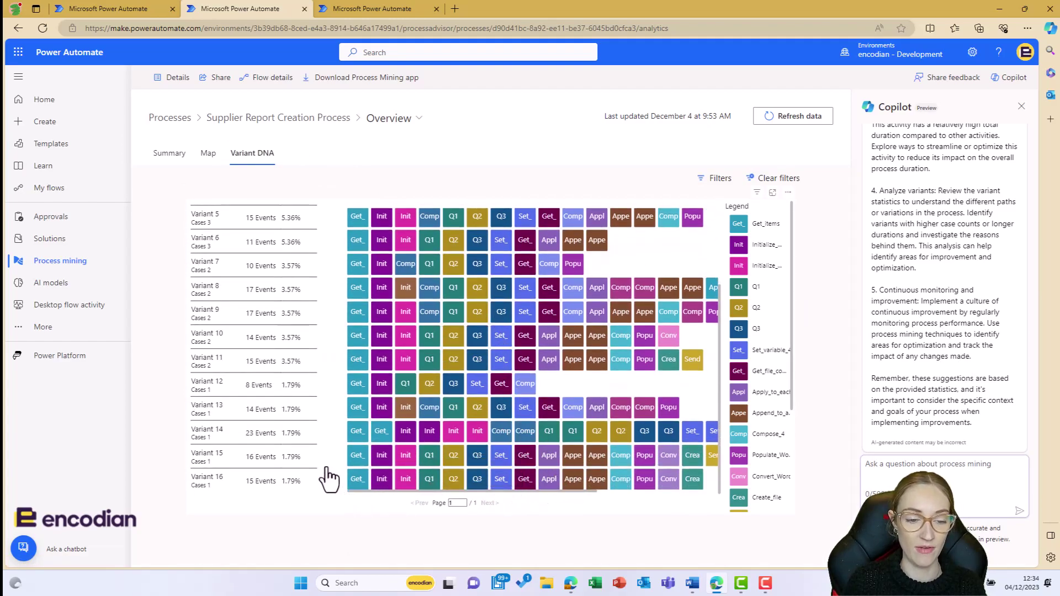
pyautogui.scroll(3, 319, 439)
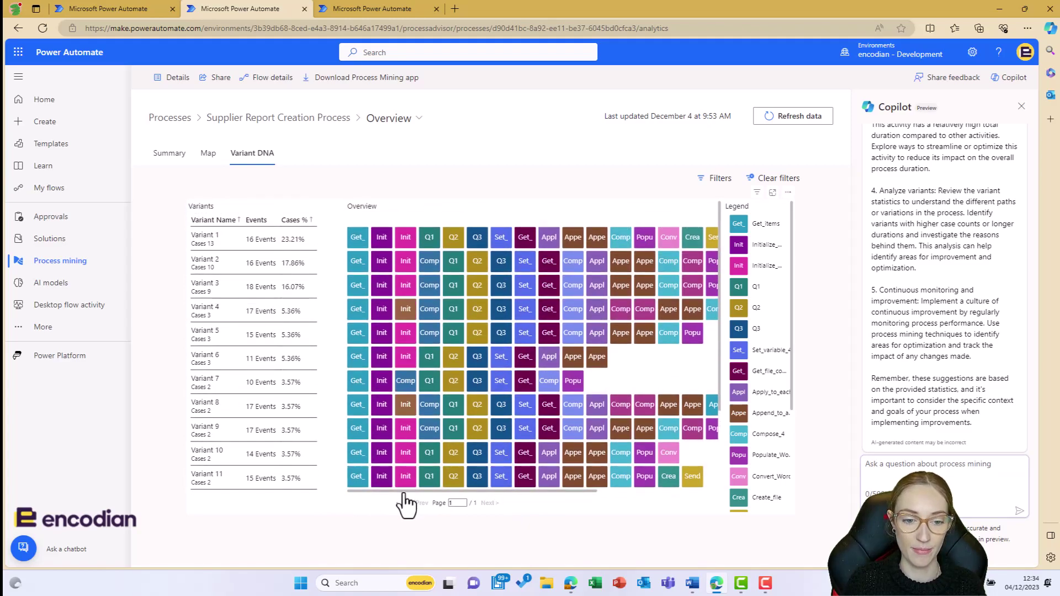
pyautogui.moveTo(458, 495)
pyautogui.mouseDown()
pyautogui.moveTo(544, 495)
pyautogui.moveTo(449, 492)
pyautogui.mouseUp()
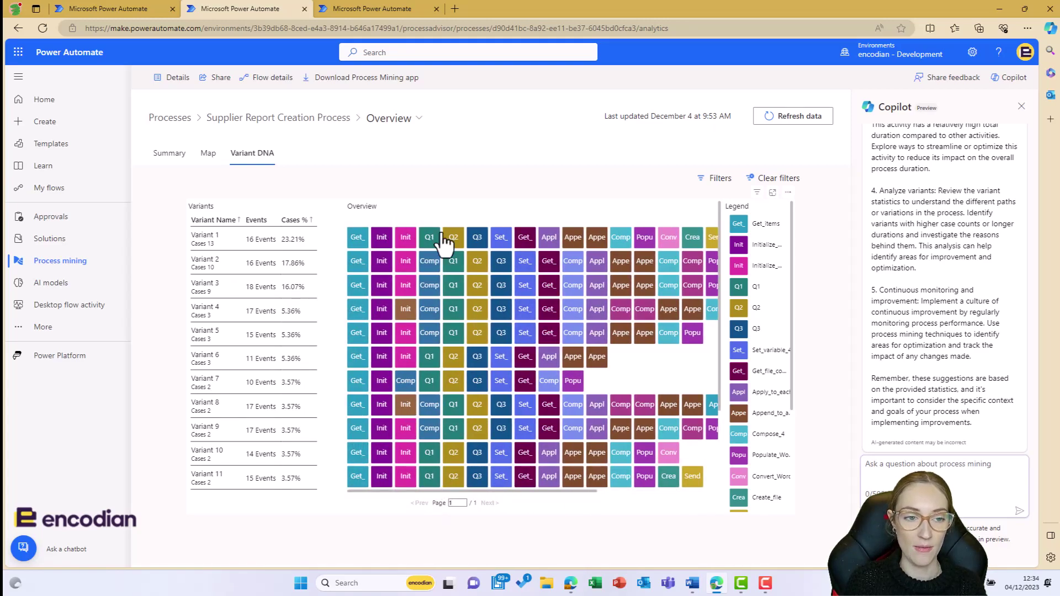